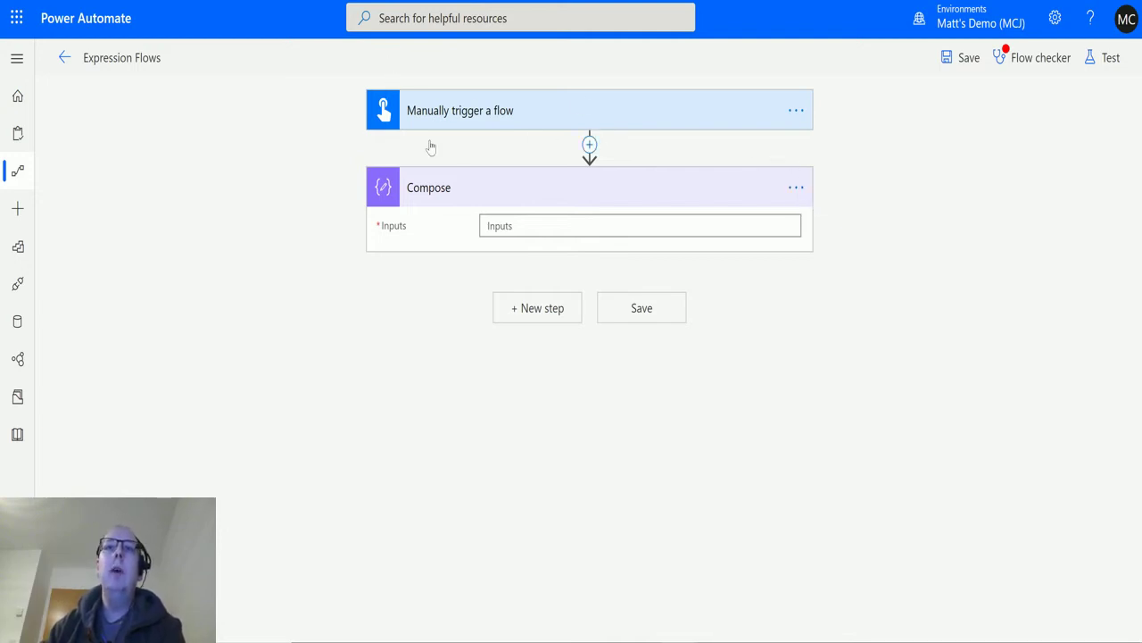
Open the Compose Inputs expression editor and list all date and time functions down to startOfDay
left_click(510, 227)
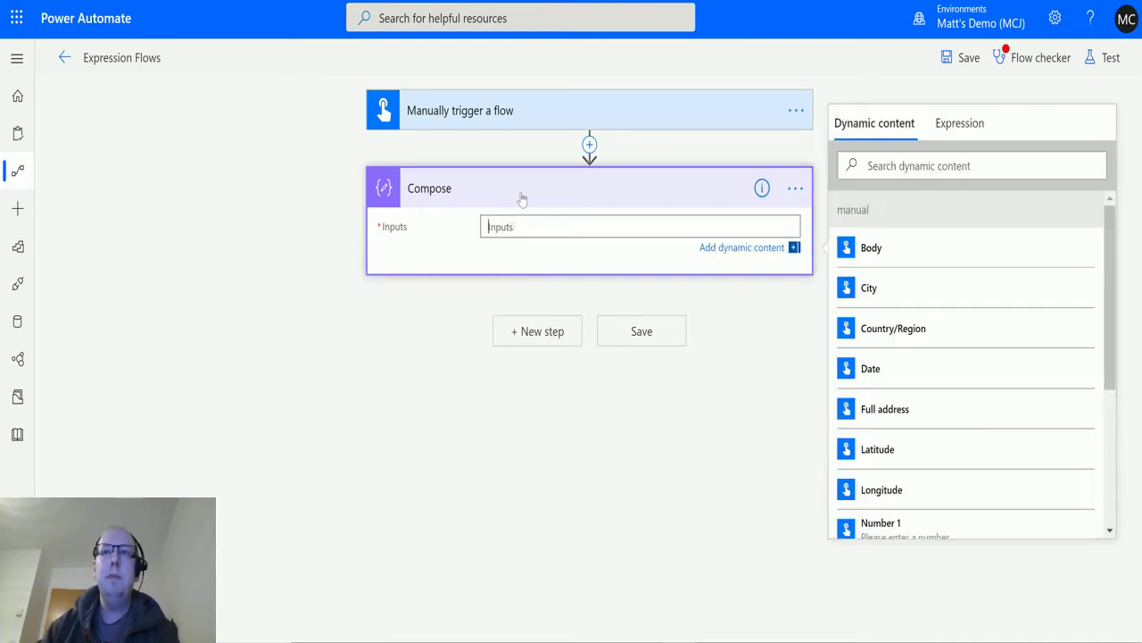
left_click(958, 127)
left_click_drag(1109, 255, 1104, 369)
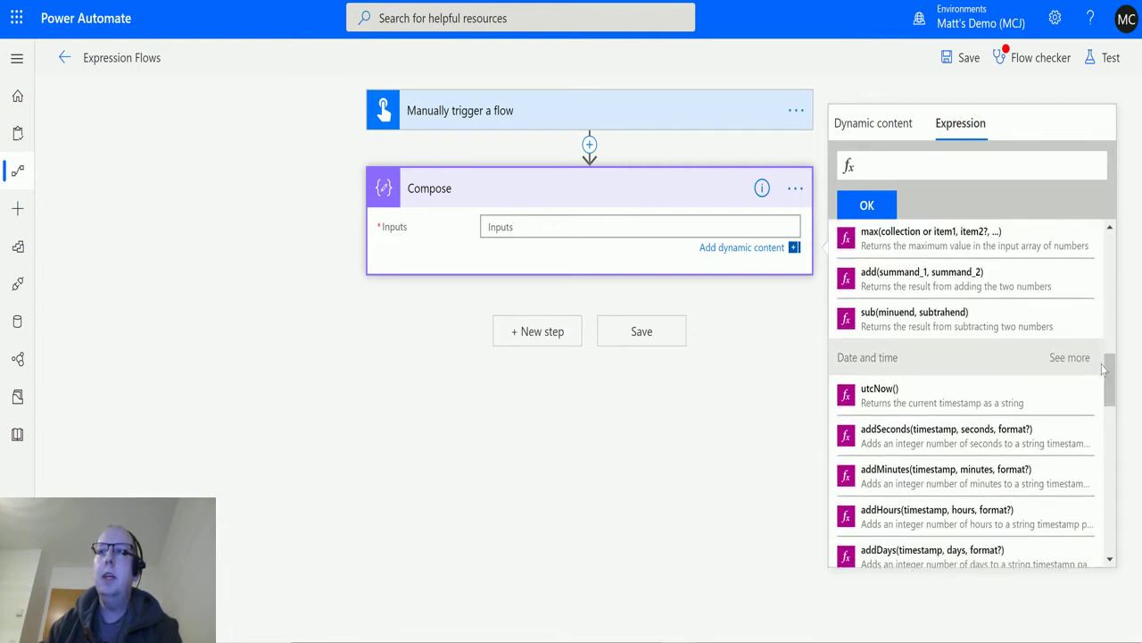
left_click(1070, 358)
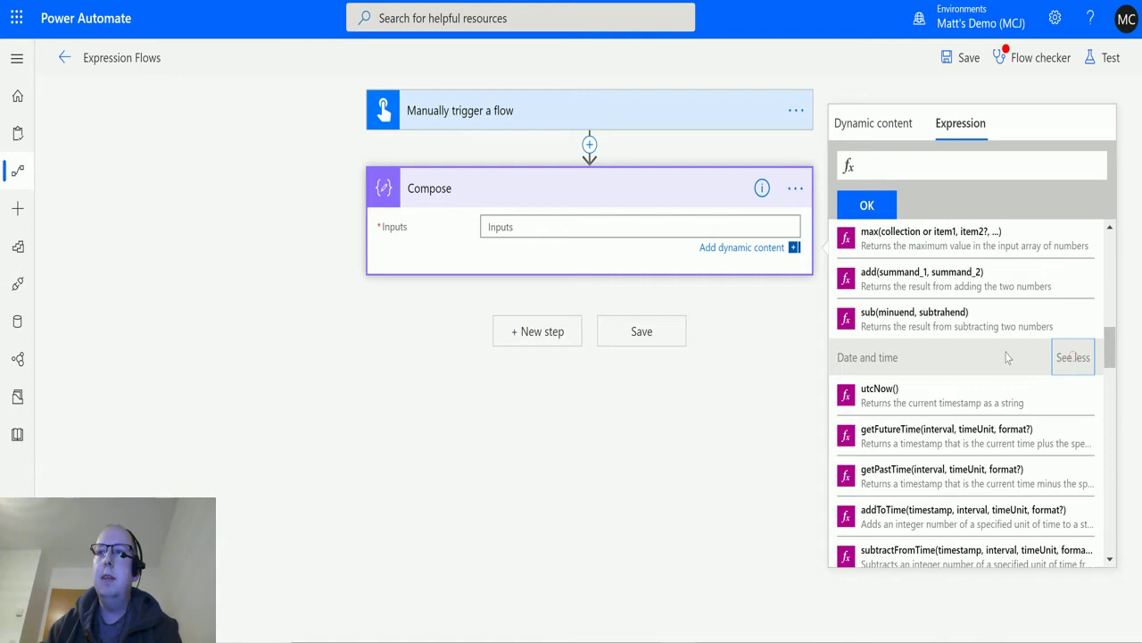
scroll(1007, 357, "down", 5)
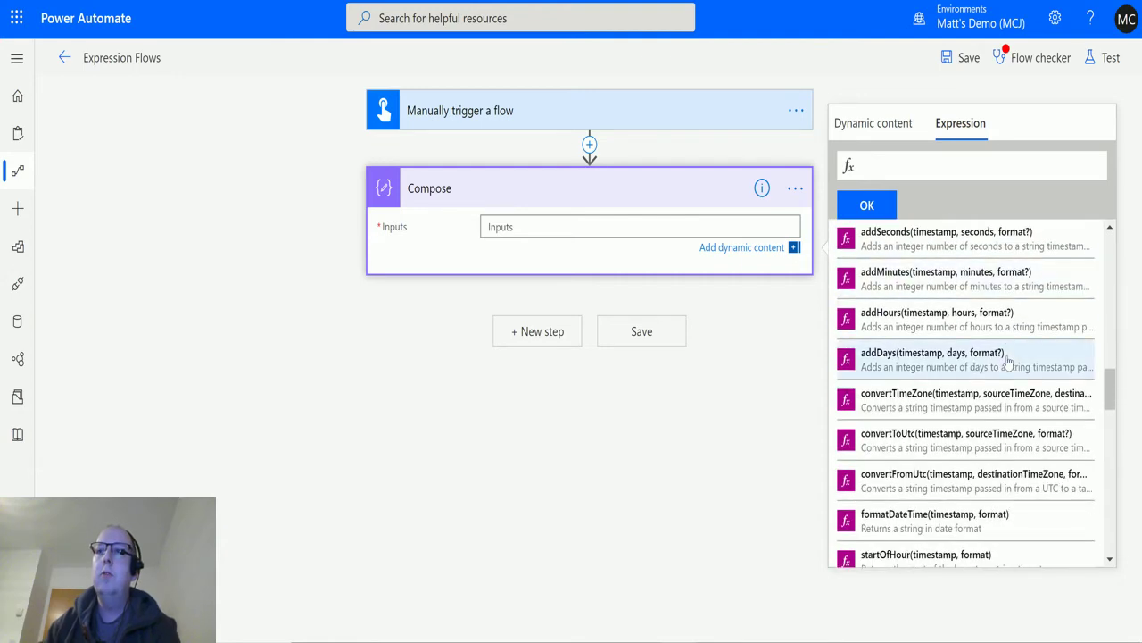
scroll(1007, 357, "down", 2)
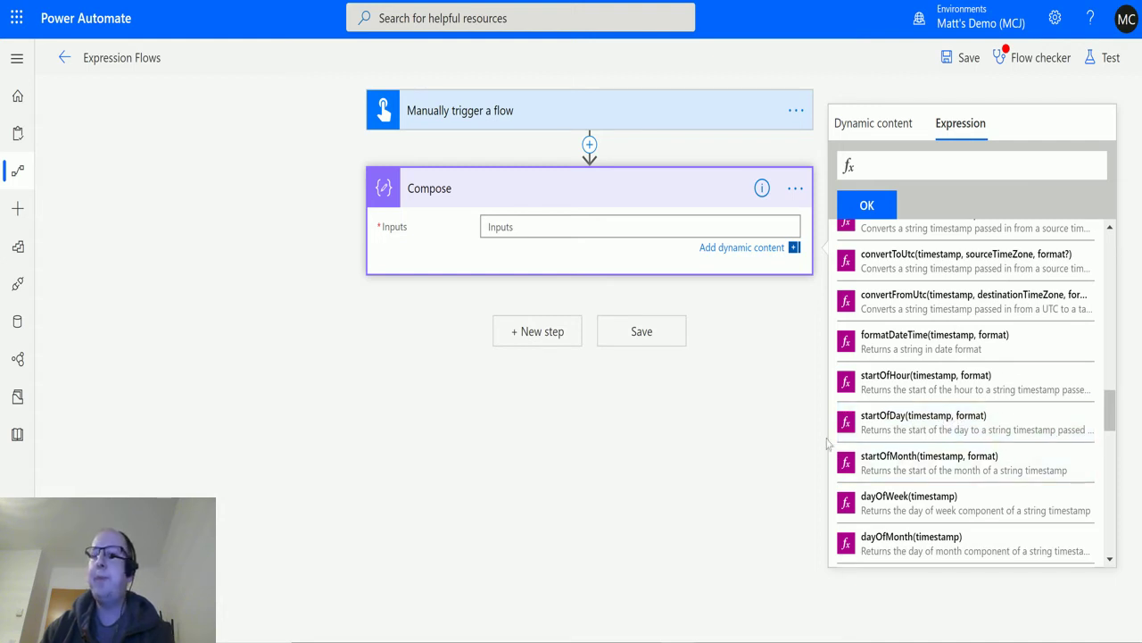
Insert startOfDay with utcNow() as its argument into the Compose Inputs
left_click(892, 430)
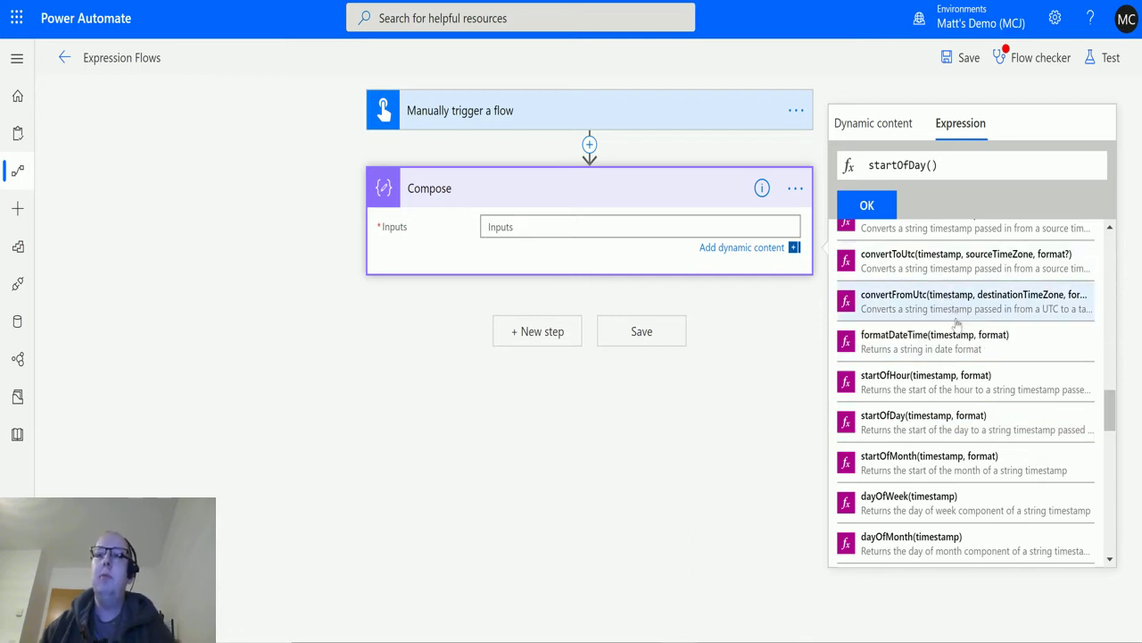
type("utc")
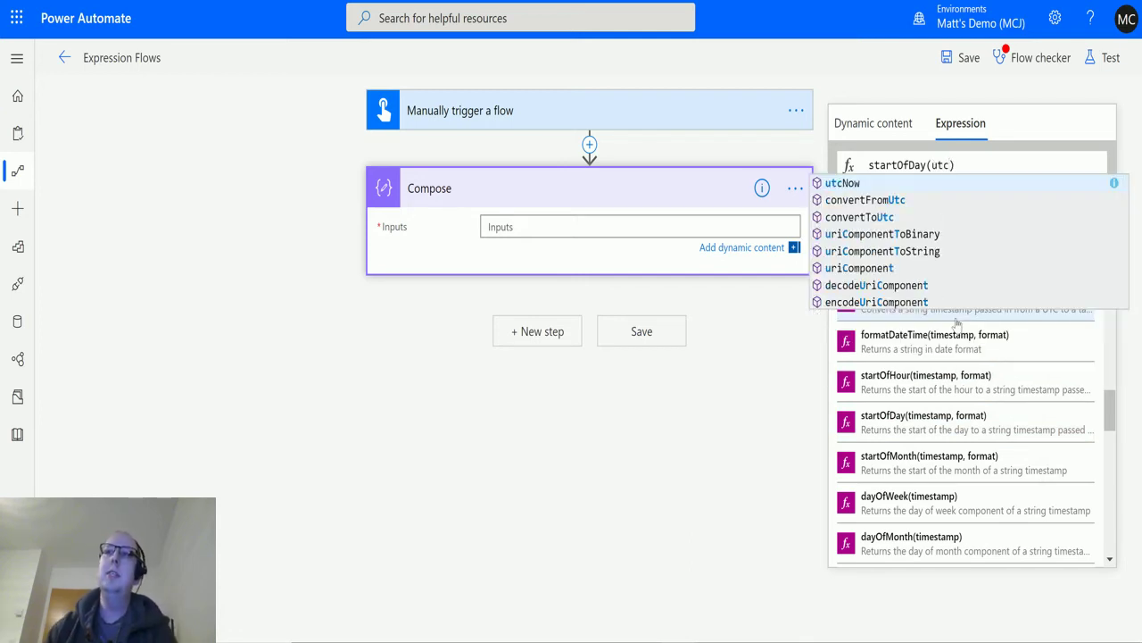
type("Now()")
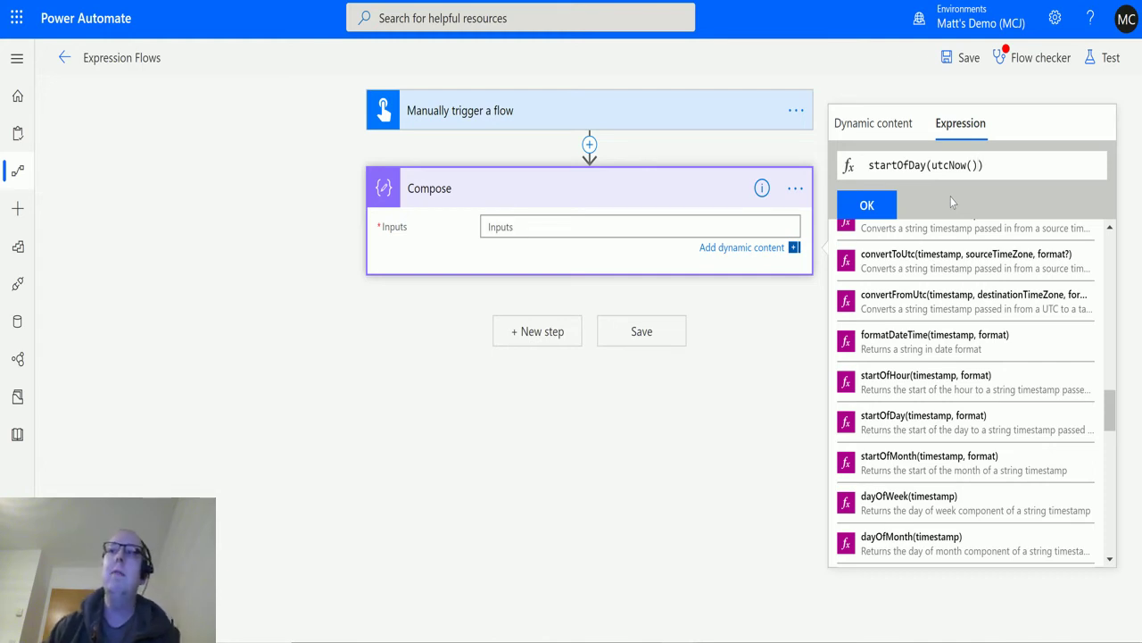
left_click(867, 206)
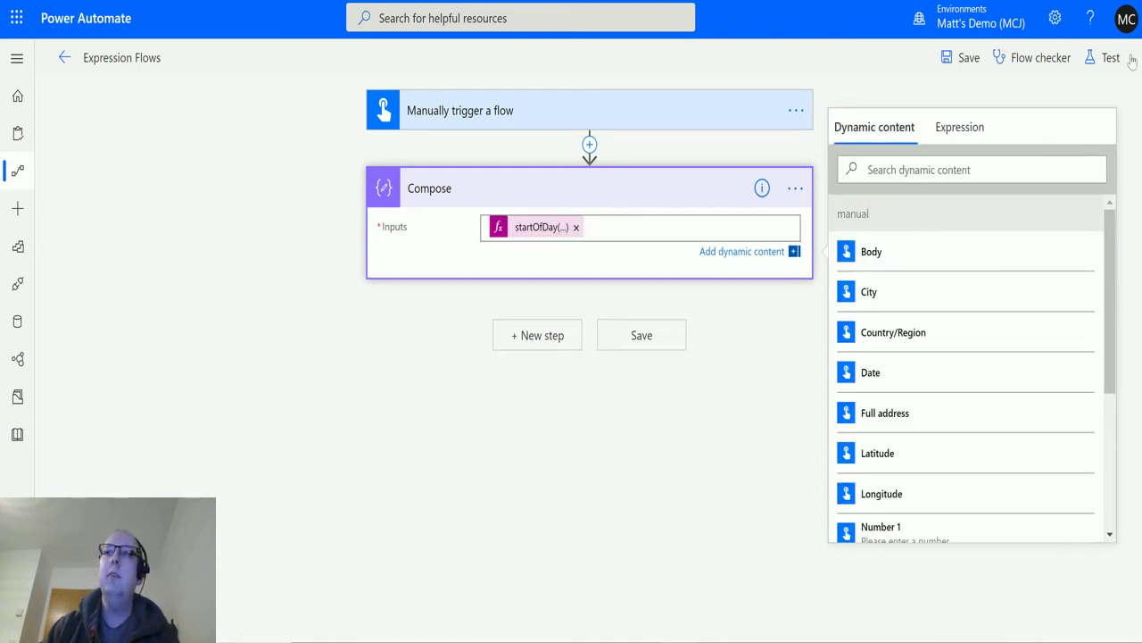
Save and manually test-run the flow, then check Compose outputs 2020-02-11T00:00:00.0000000Z
left_click(1109, 57)
left_click(951, 112)
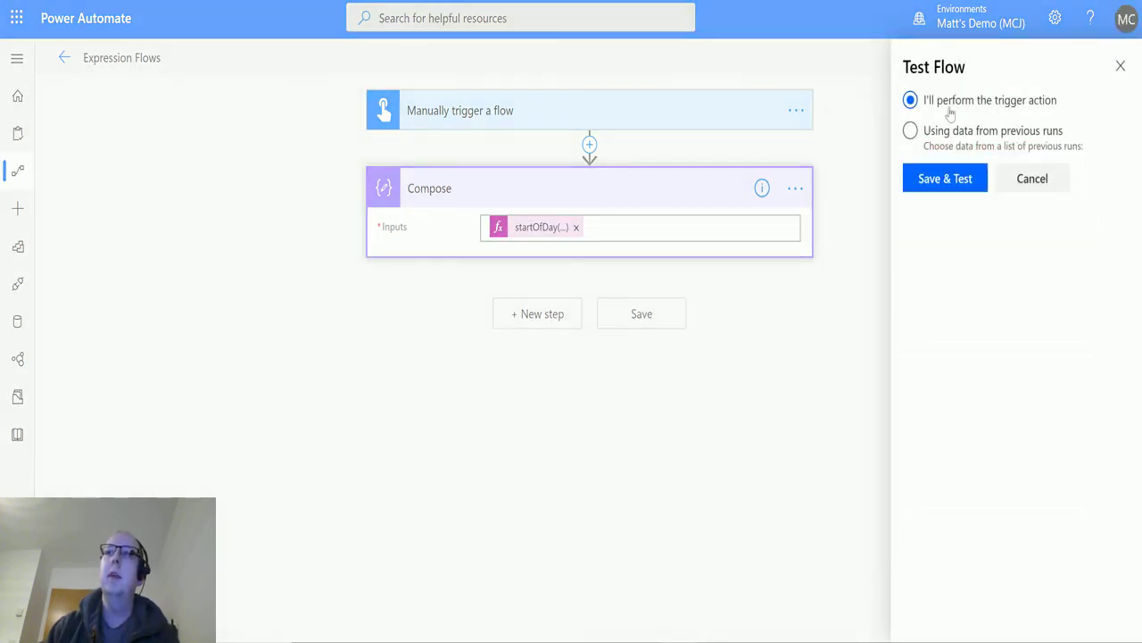
left_click(961, 183)
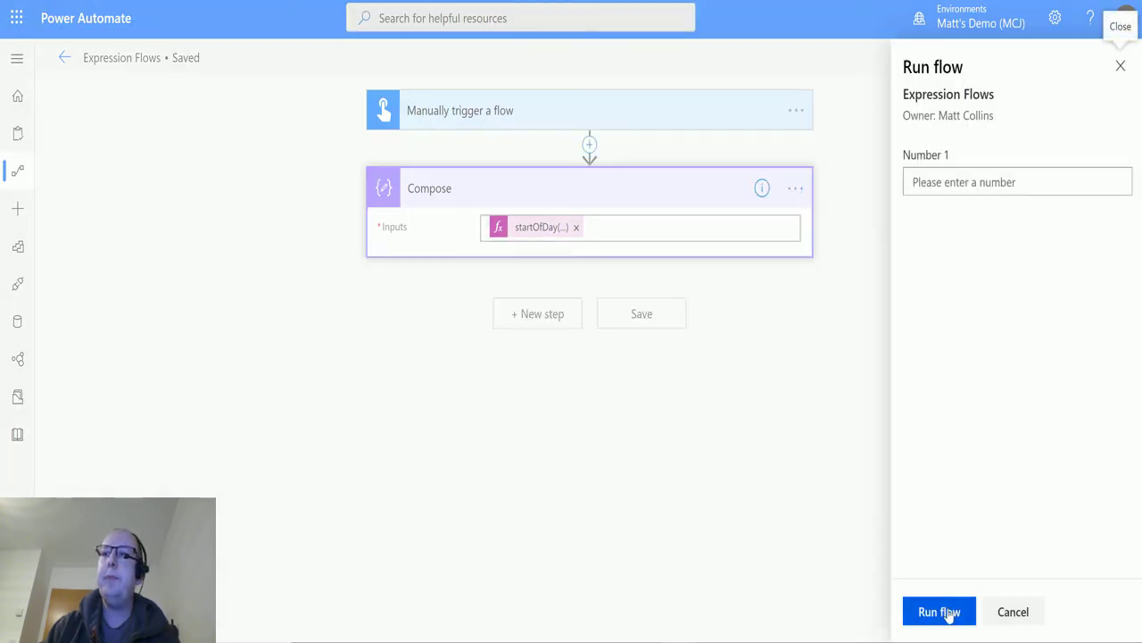
left_click(944, 610)
left_click(928, 611)
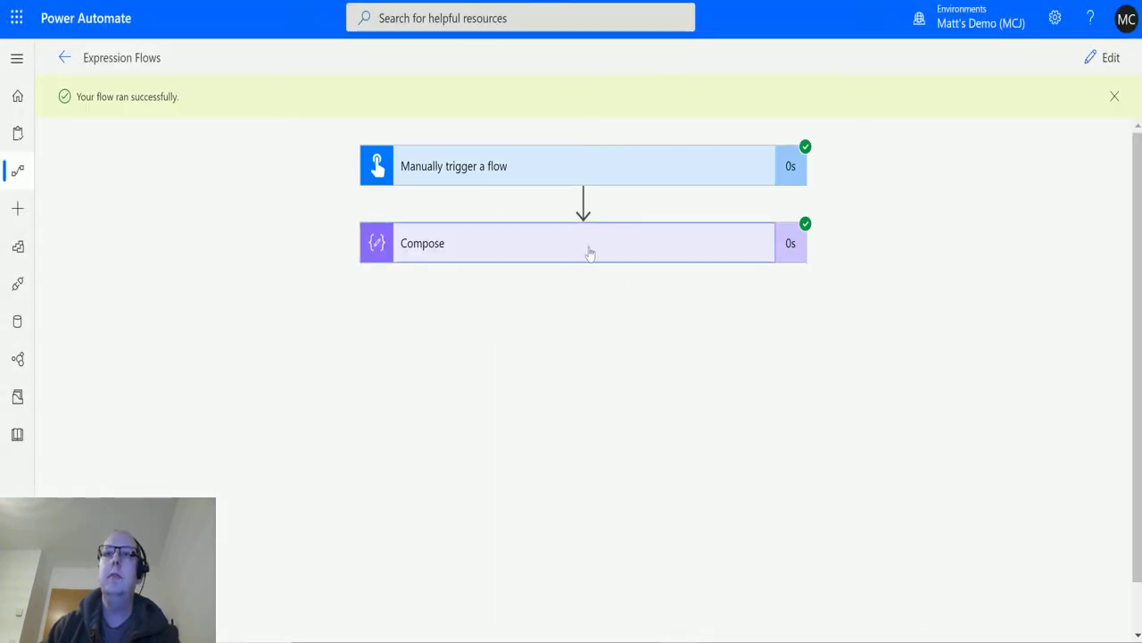
left_click(589, 250)
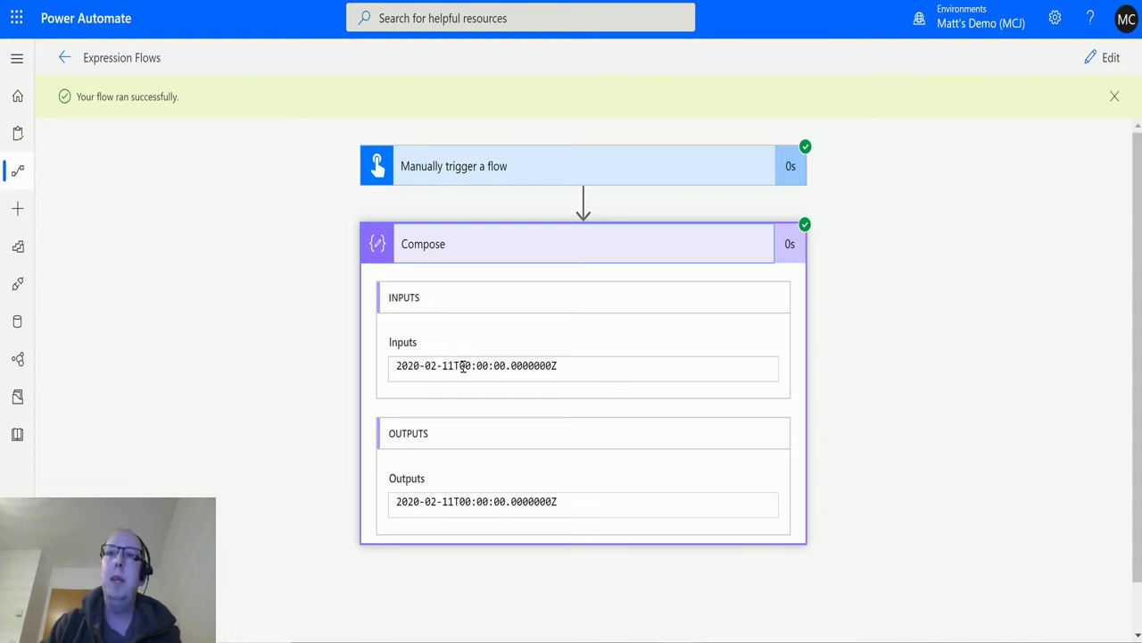
Highlight, then deselect, the zeroed time part of the Compose output timestamp
left_click_drag(459, 366, 554, 367)
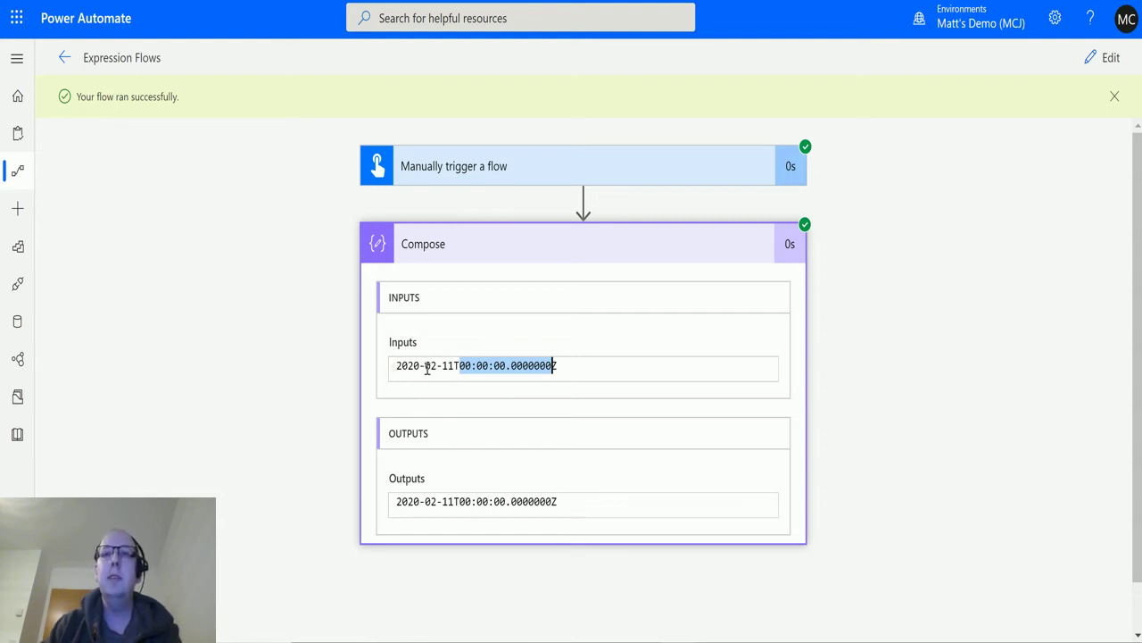
left_click(454, 368)
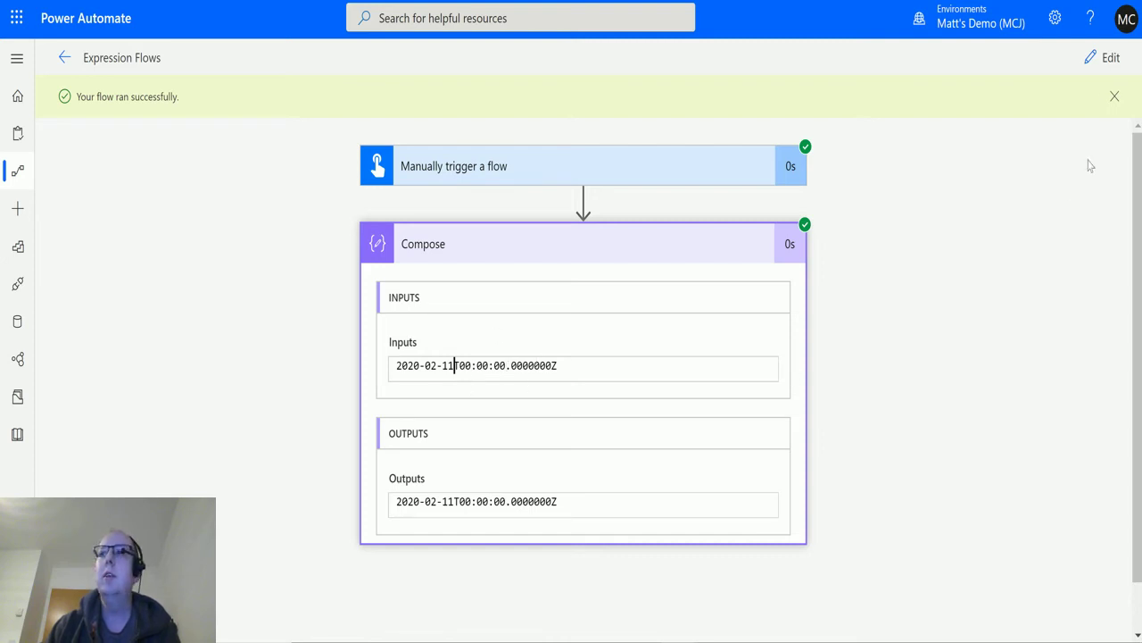
In edit mode, add the 'd' format argument so the expression reads startOfDay(utcNow(),'d')
left_click(1107, 57)
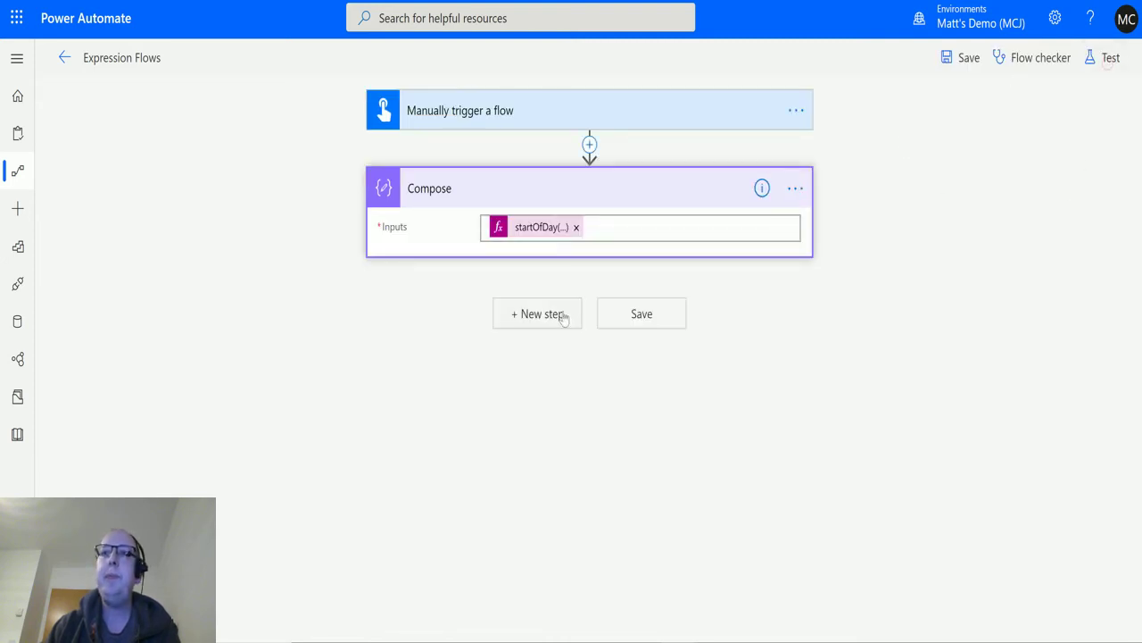
left_click(541, 226)
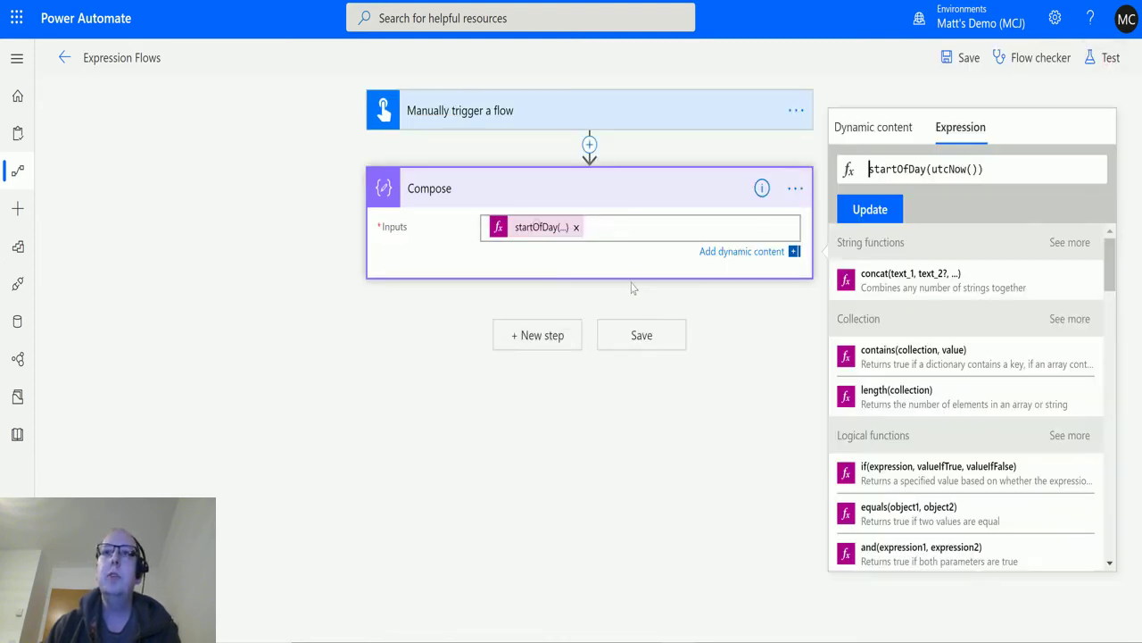
left_click(979, 169)
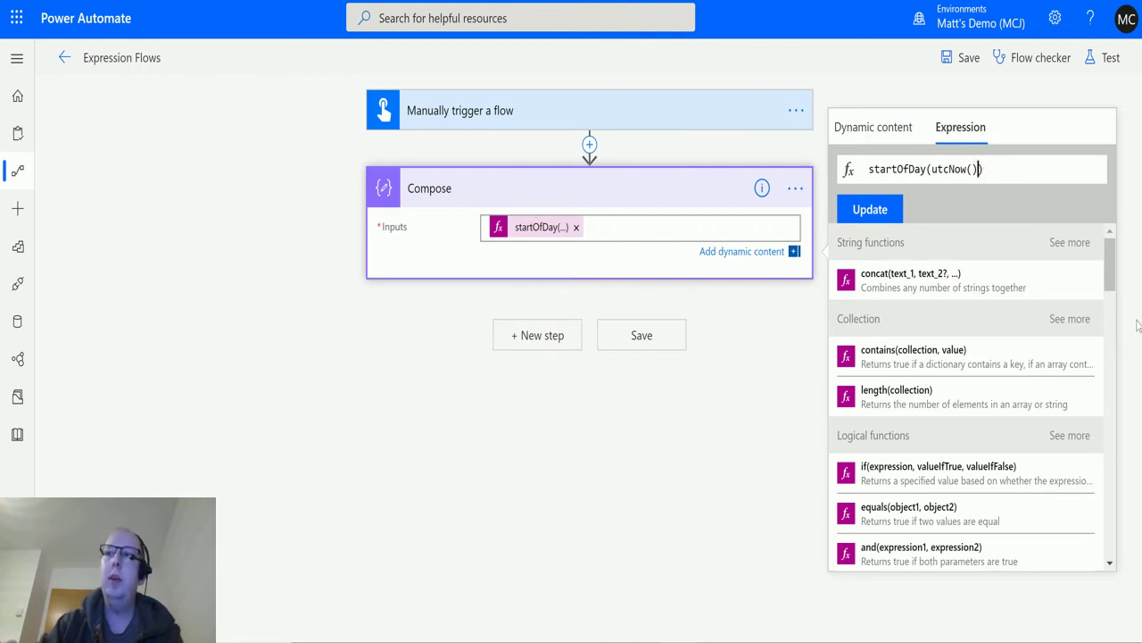
type(",")
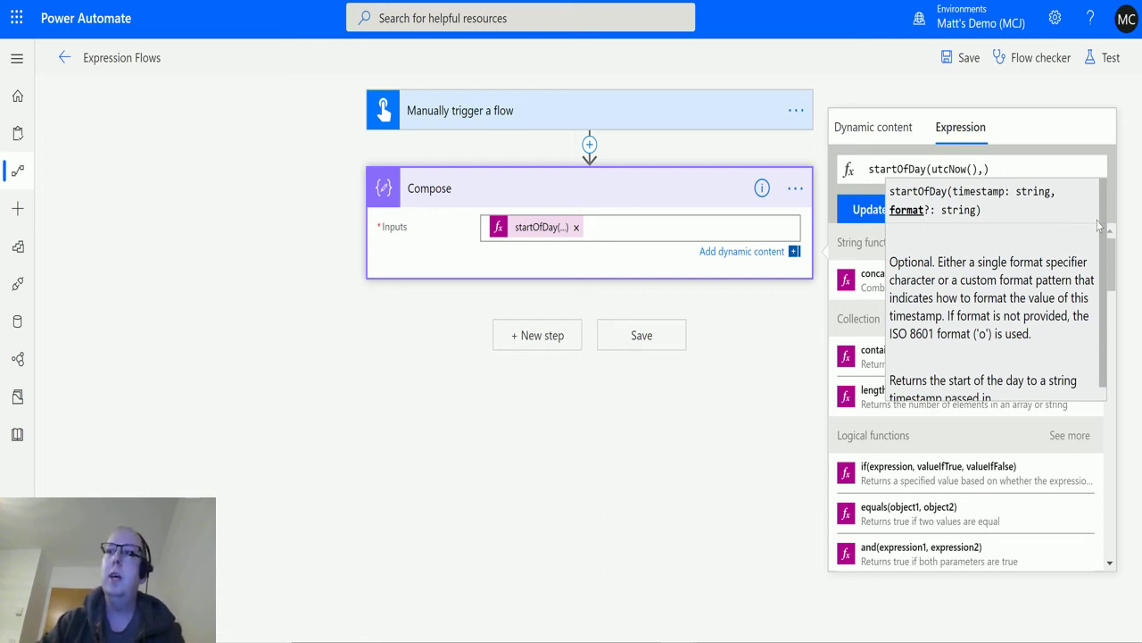
type("'")
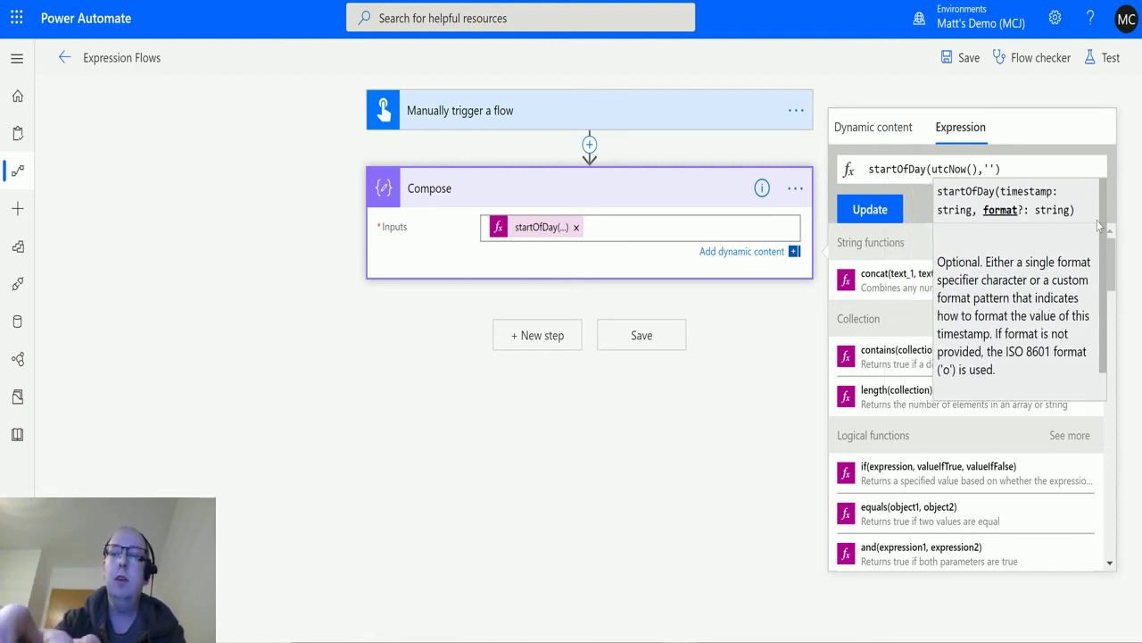
type("d")
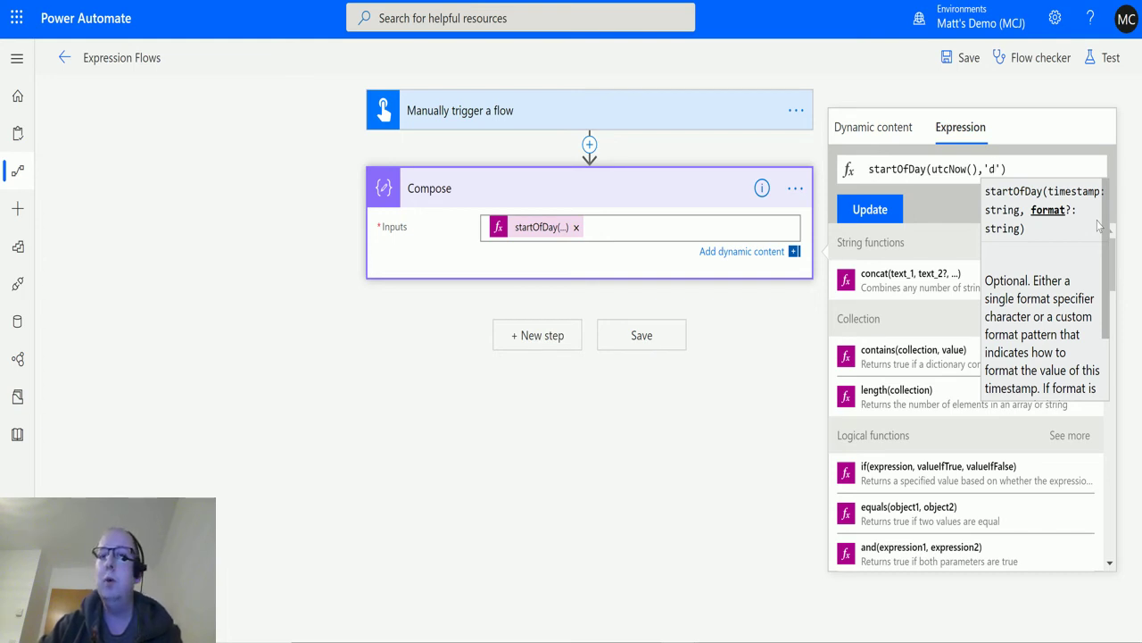
type("'")
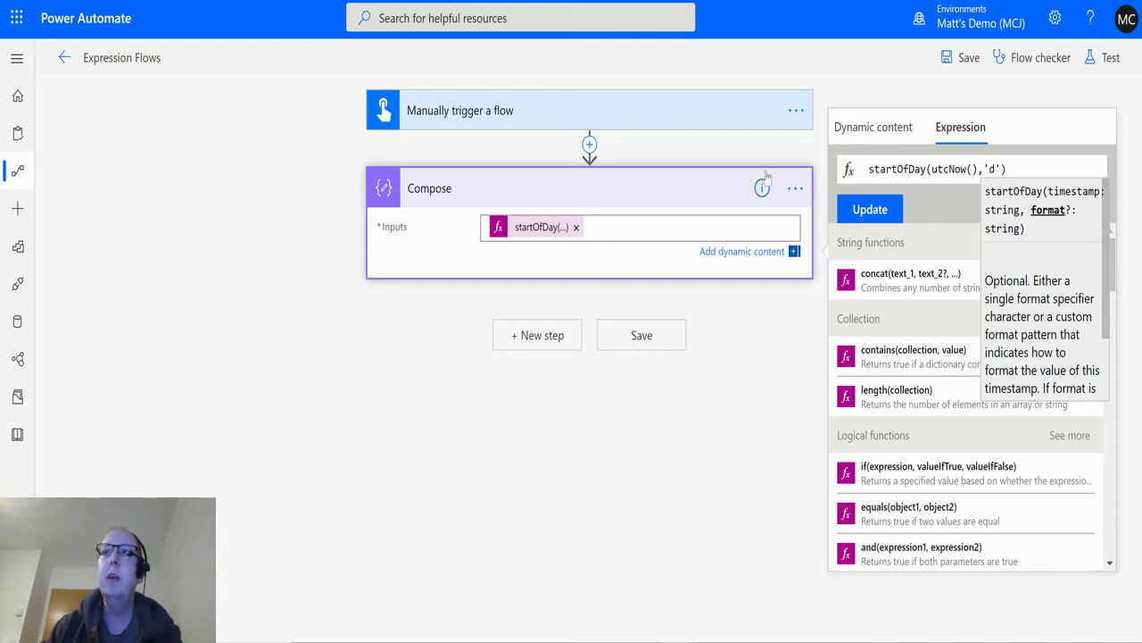
Apply the updated Compose expression, then save and run the flow test again
left_click(882, 213)
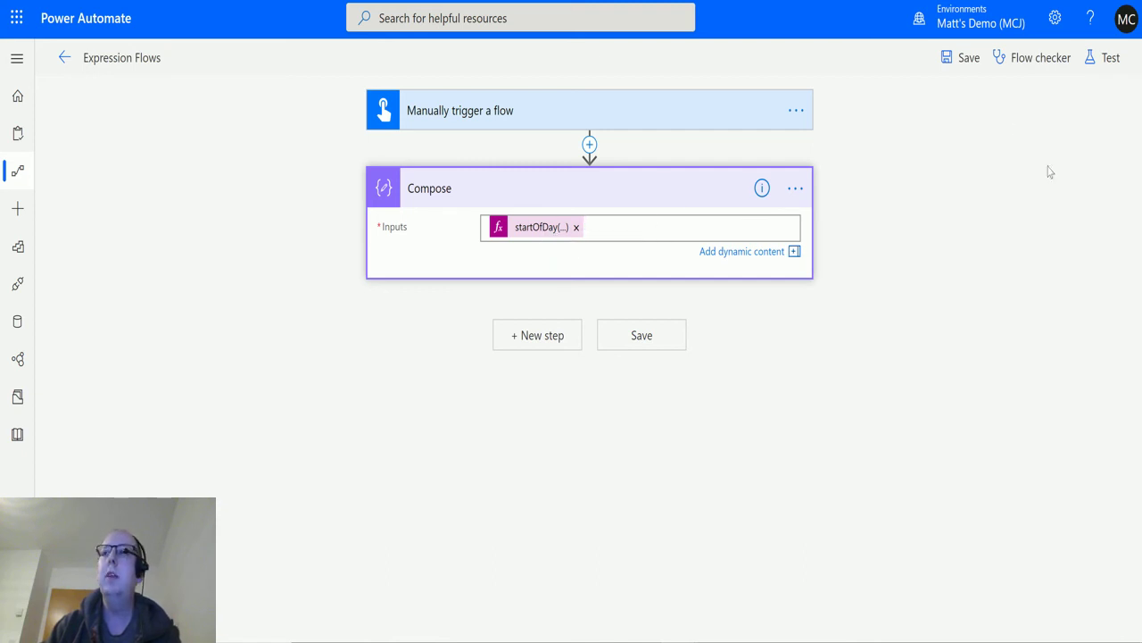
left_click(1111, 59)
left_click(963, 186)
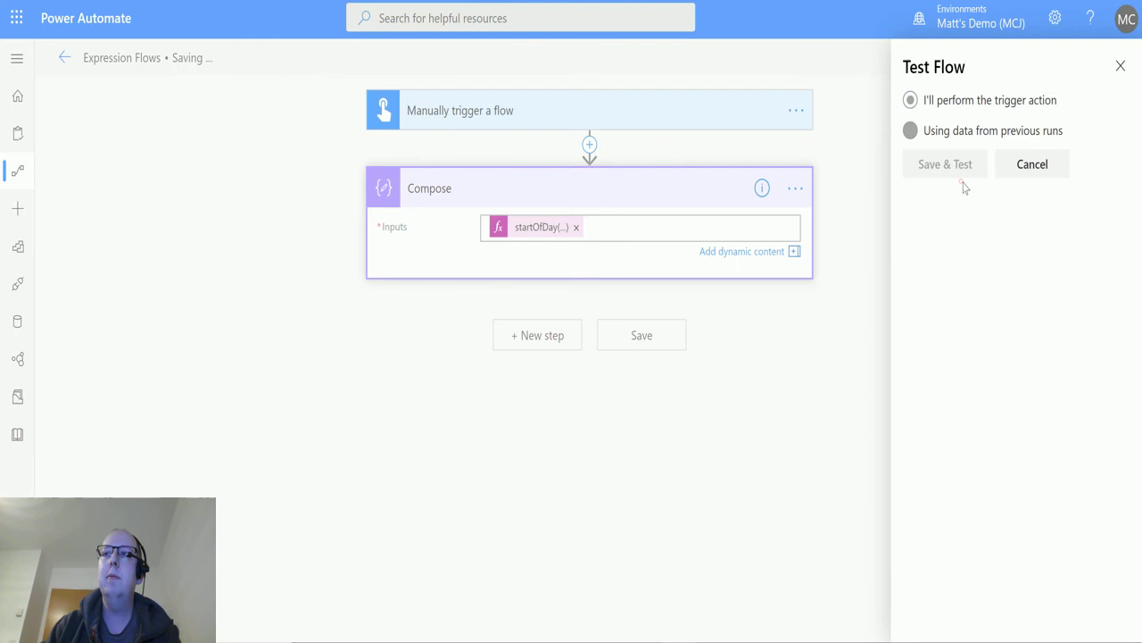
left_click(939, 612)
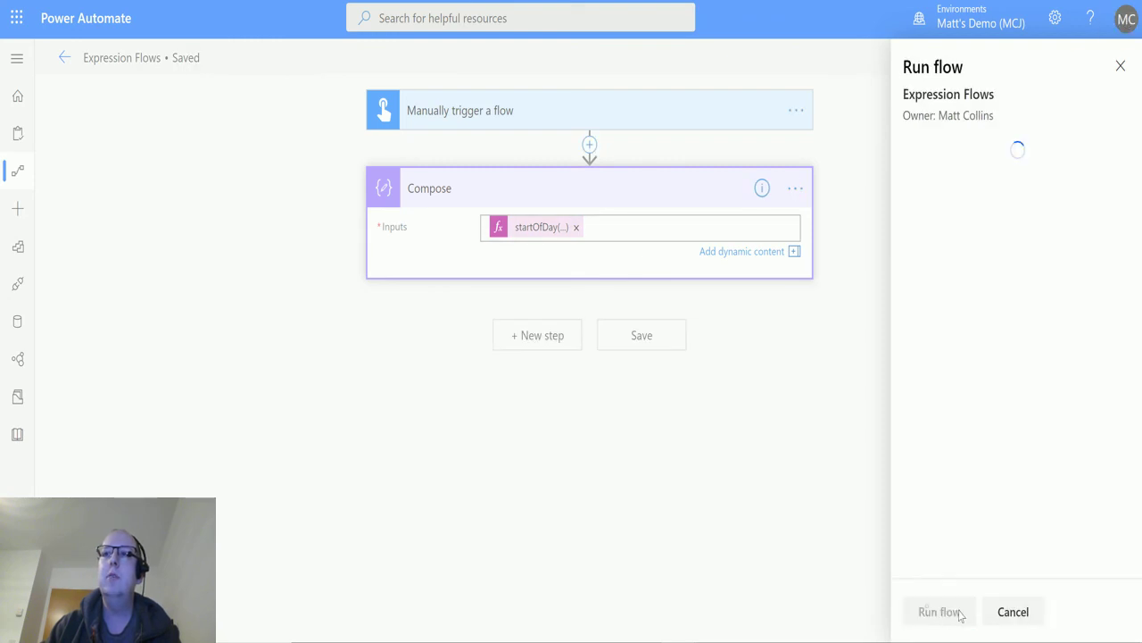
left_click(932, 613)
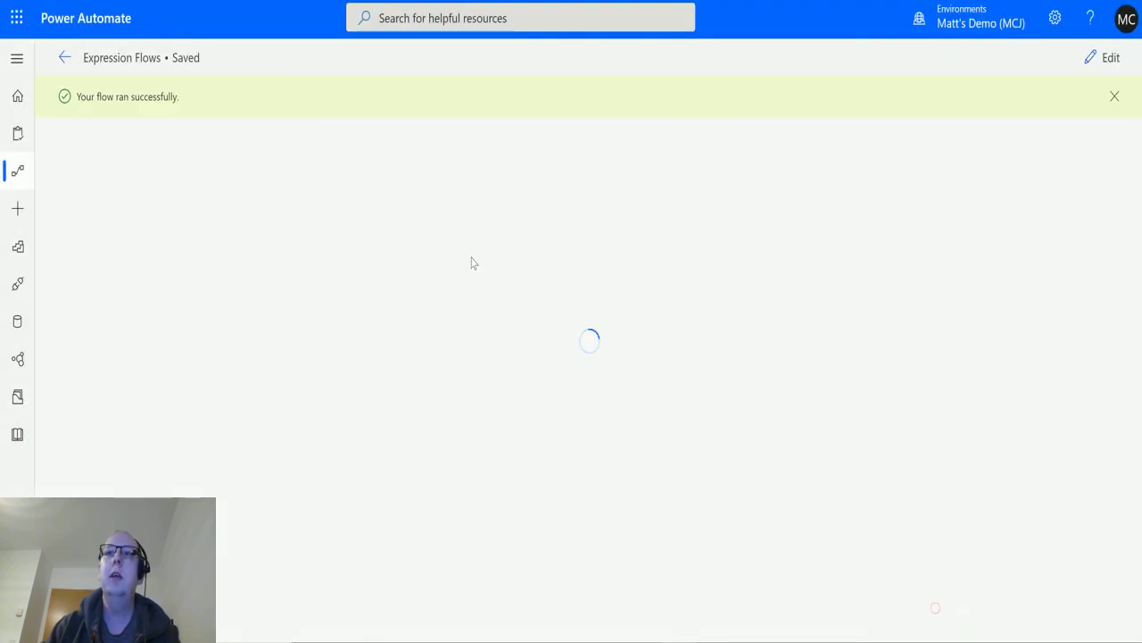
left_click(644, 246)
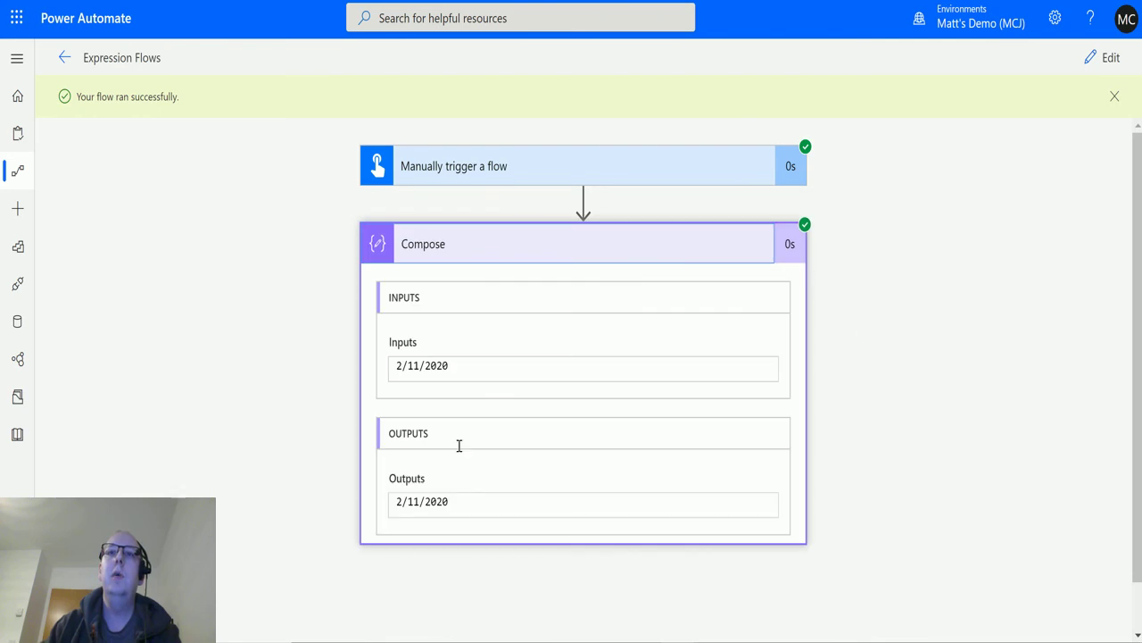